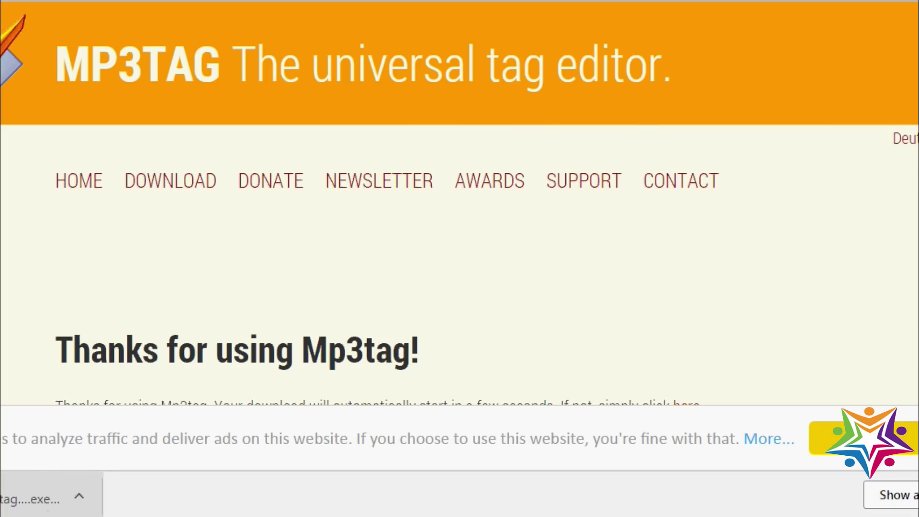
Go through the Mp3tag v2.86 setup, accepting the license agreement and choosing Standard Installation.
left_click(484, 251)
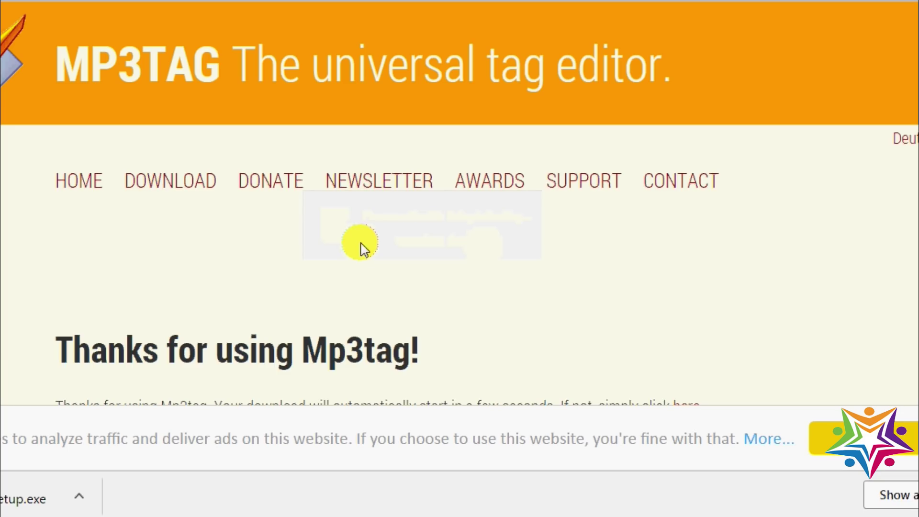
left_click(525, 395)
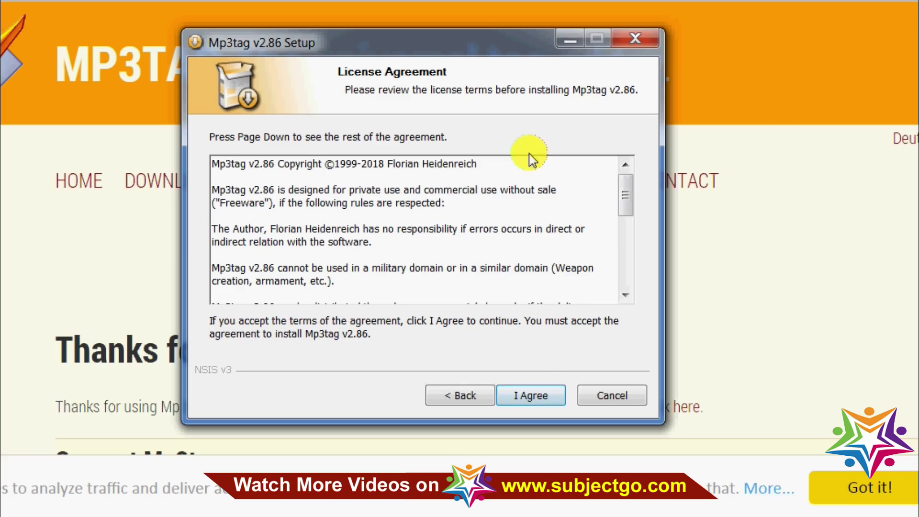
left_click_drag(626, 185, 633, 164)
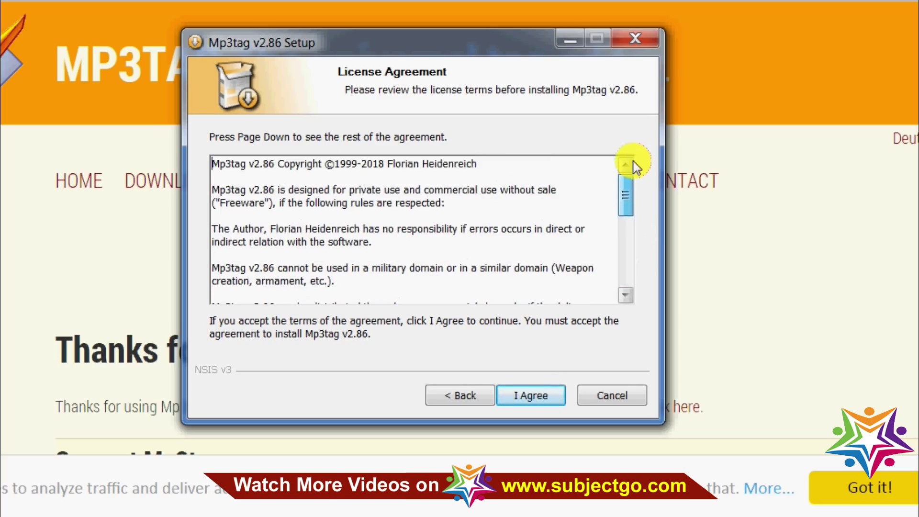
left_click(535, 395)
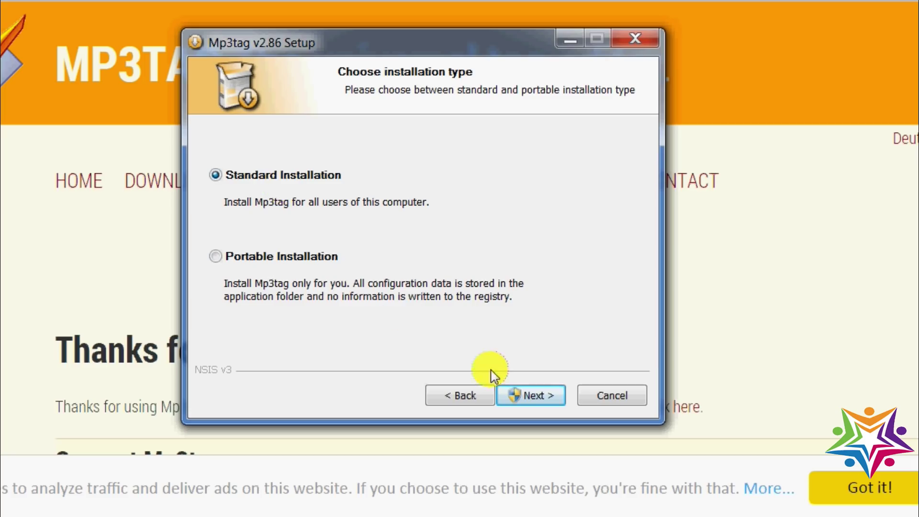
left_click(545, 397)
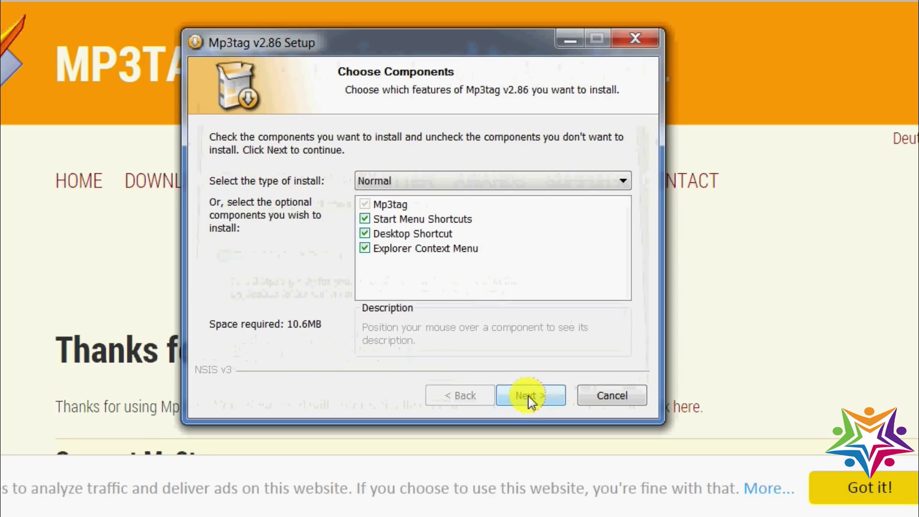
Install Mp3tag with the Normal component set in the proposed location and finish the setup.
left_click(529, 396)
left_click(530, 395)
left_click(529, 396)
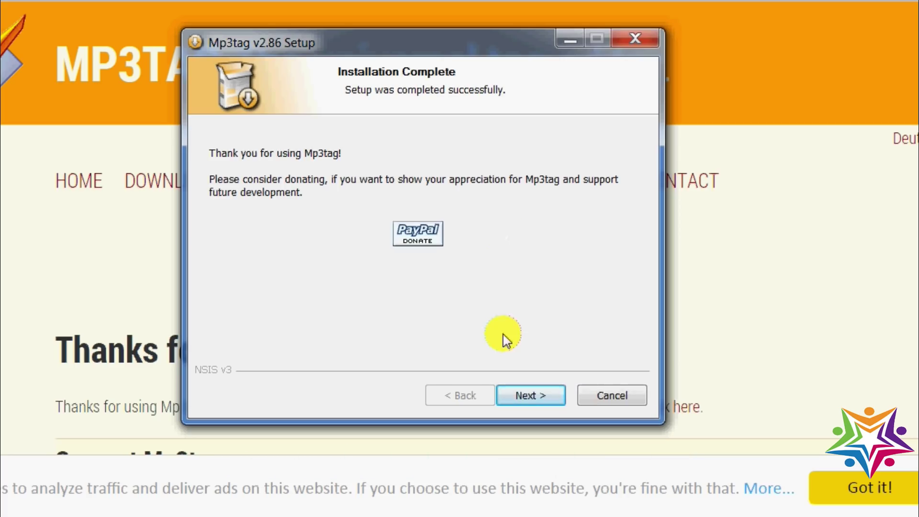
left_click(530, 401)
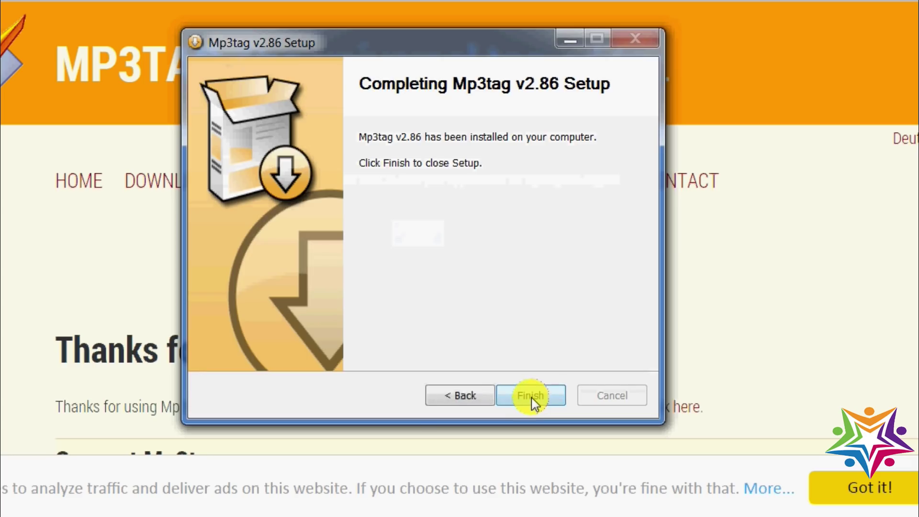
left_click(531, 395)
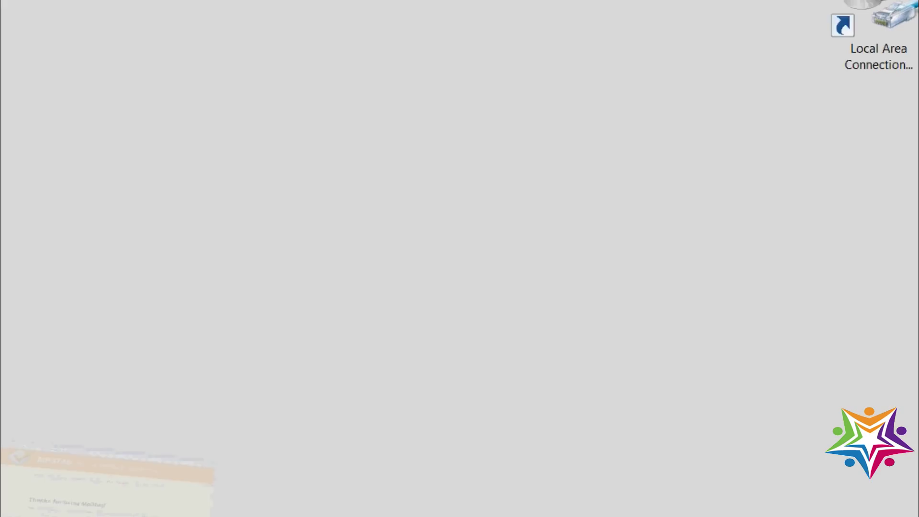
Refresh the desktop, then launch Mp3tag and maximize its window.
right_click(328, 1)
left_click(375, 1)
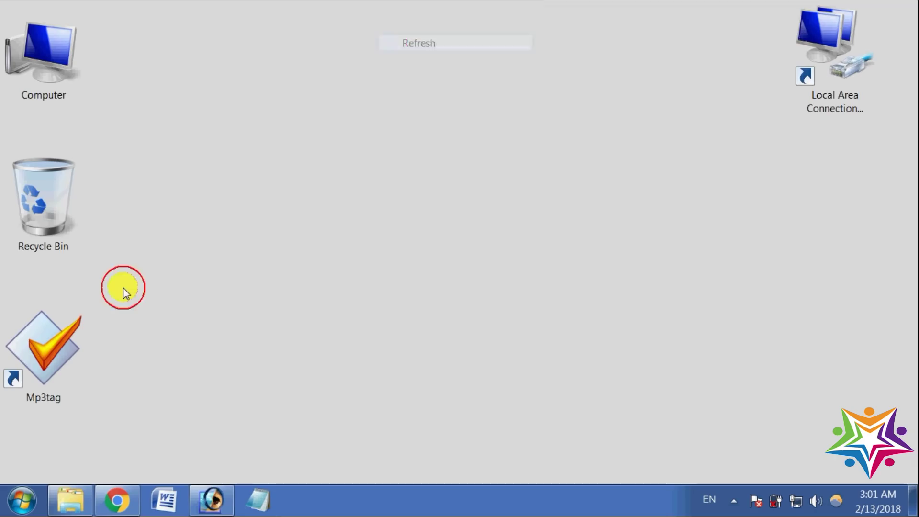
double_click(65, 350)
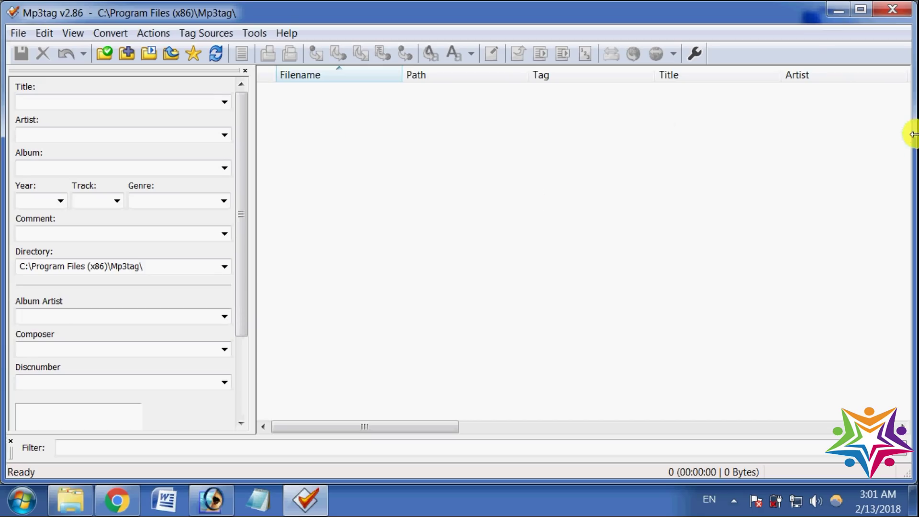
left_click(859, 14)
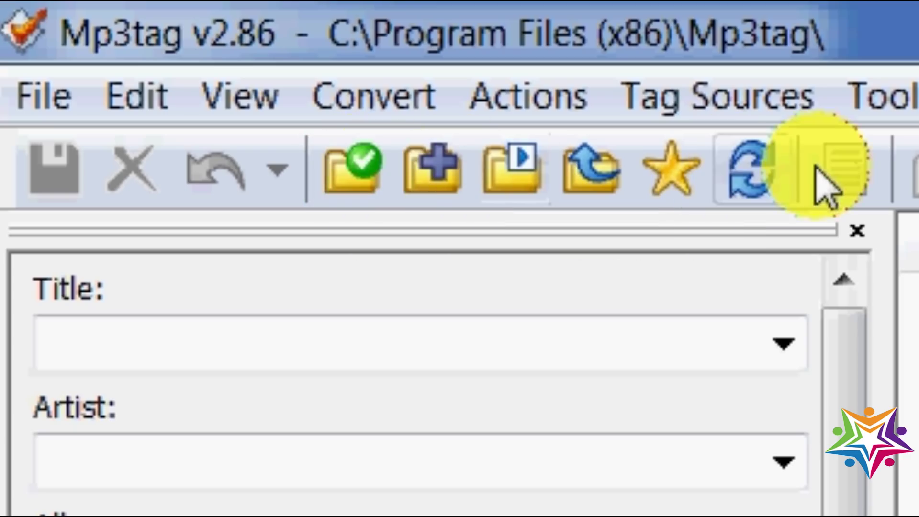
Add the directory D:\Youtube Copyright Free Music, including subdirectories, to the file list.
left_click(437, 170)
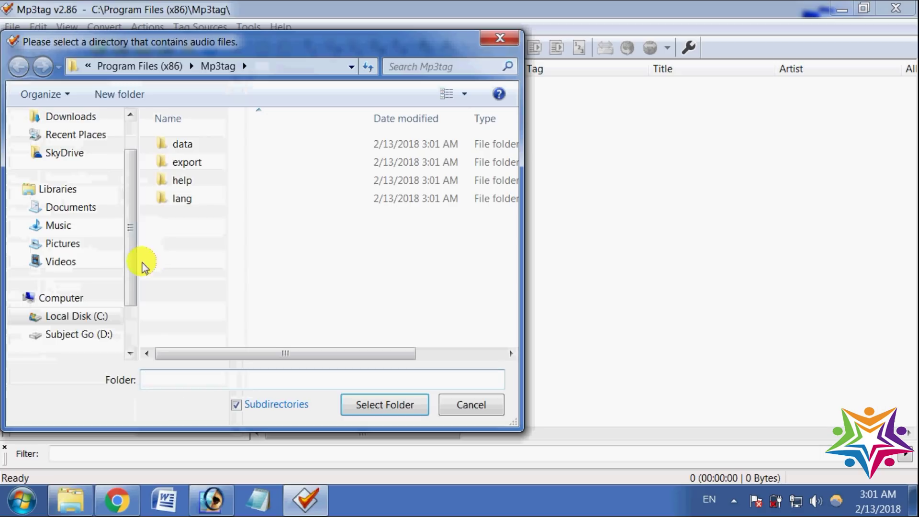
scroll(131, 299, "down", 2)
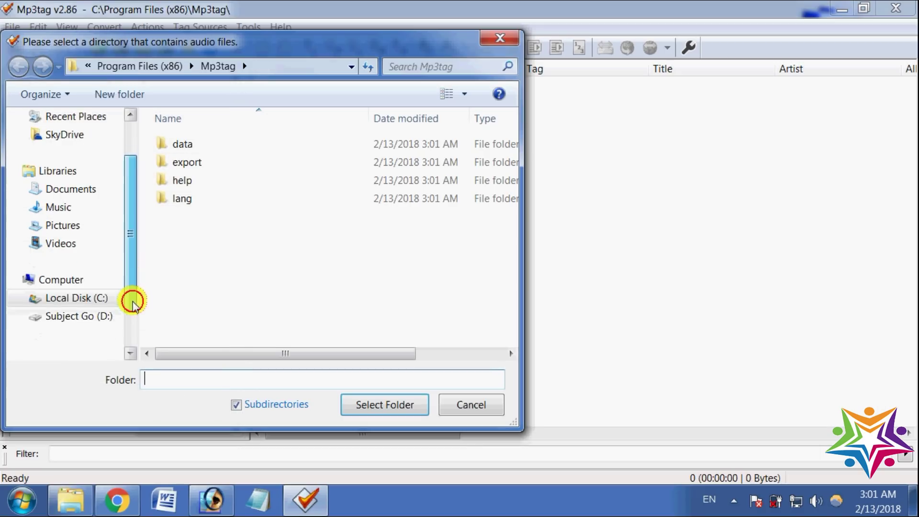
left_click(66, 280)
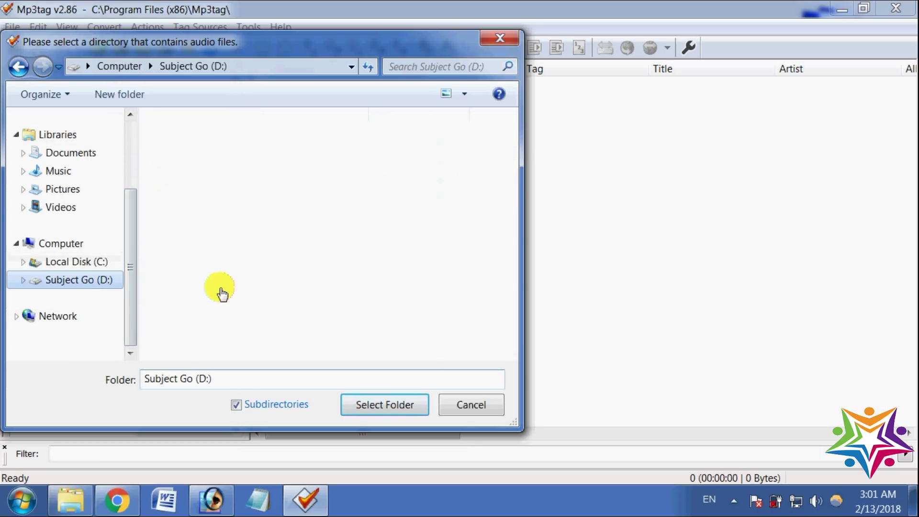
left_click_drag(523, 251, 785, 252)
left_click_drag(775, 165, 785, 280)
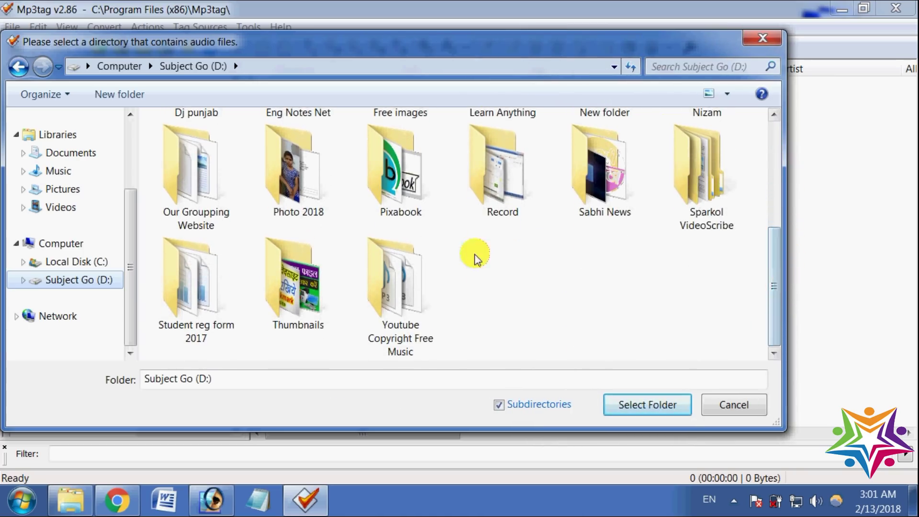
double_click(390, 290)
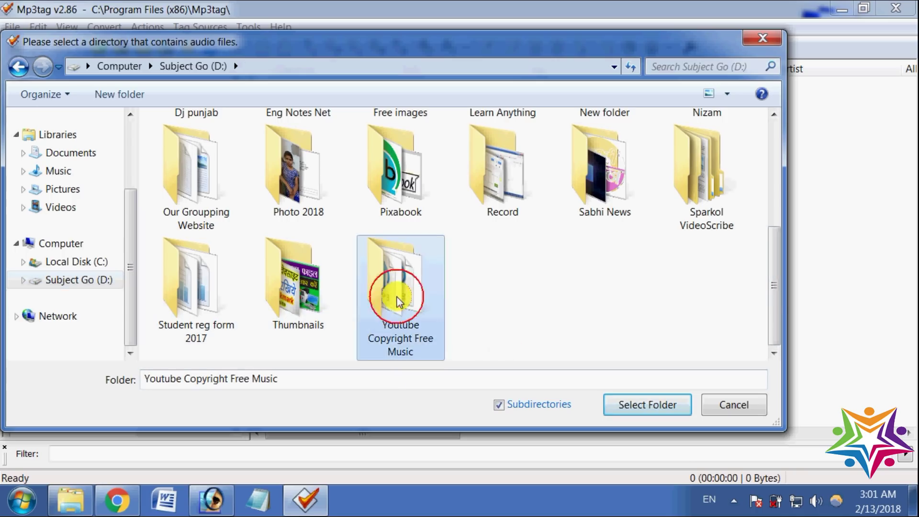
left_click(13, 71)
left_click(647, 405)
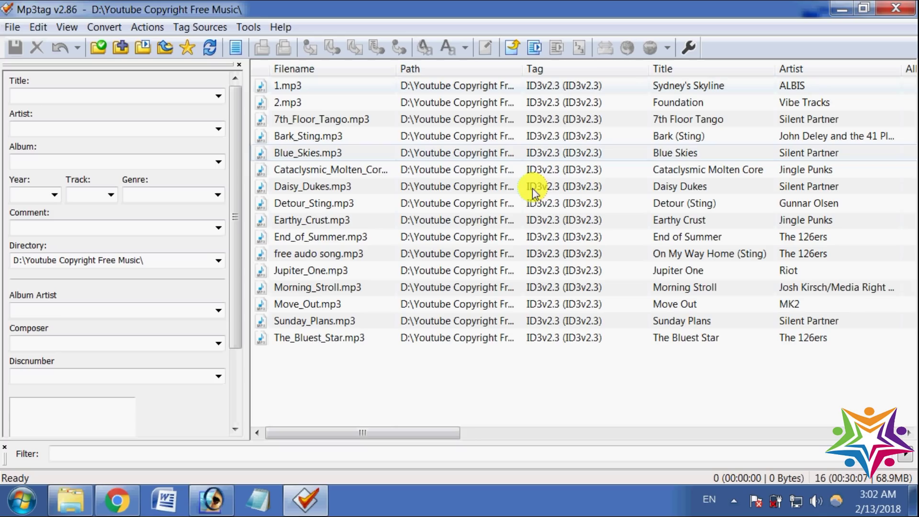
Remove the existing tags from all MP3 files in the list.
left_click_drag(317, 369, 718, 78)
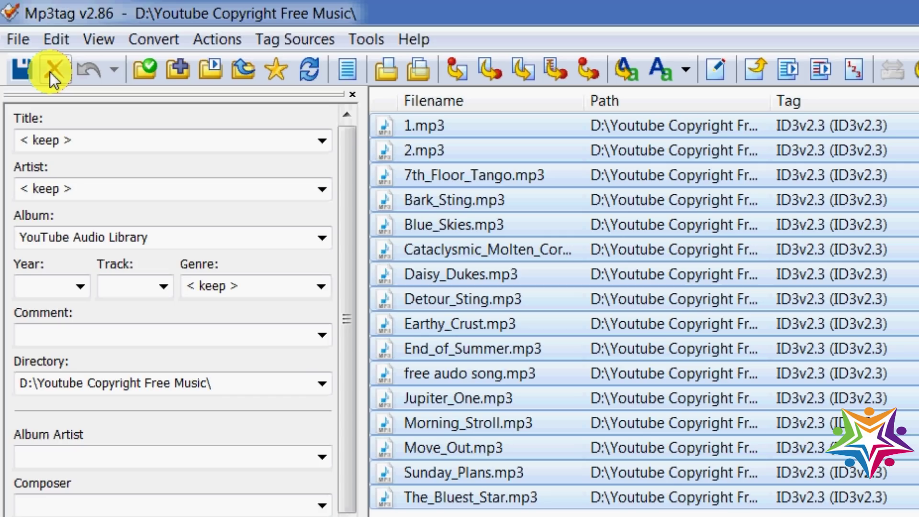
left_click(49, 72)
left_click(759, 423)
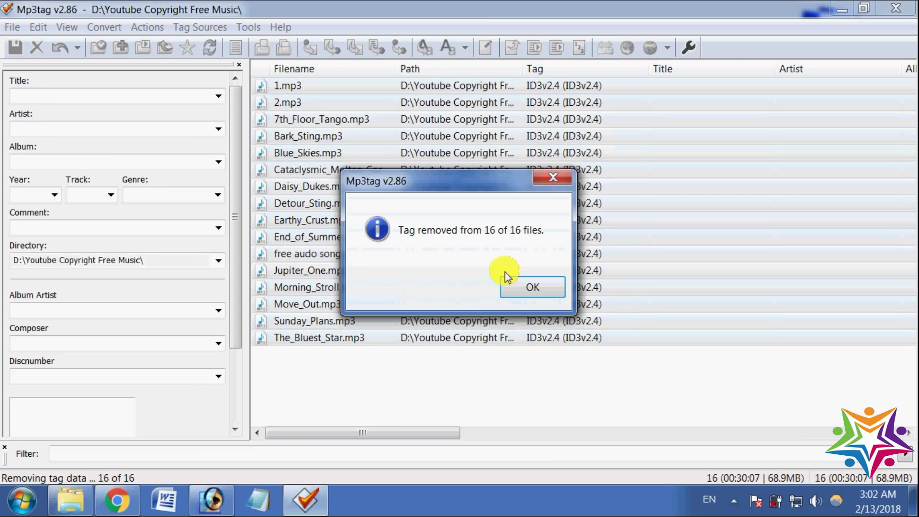
left_click(519, 288)
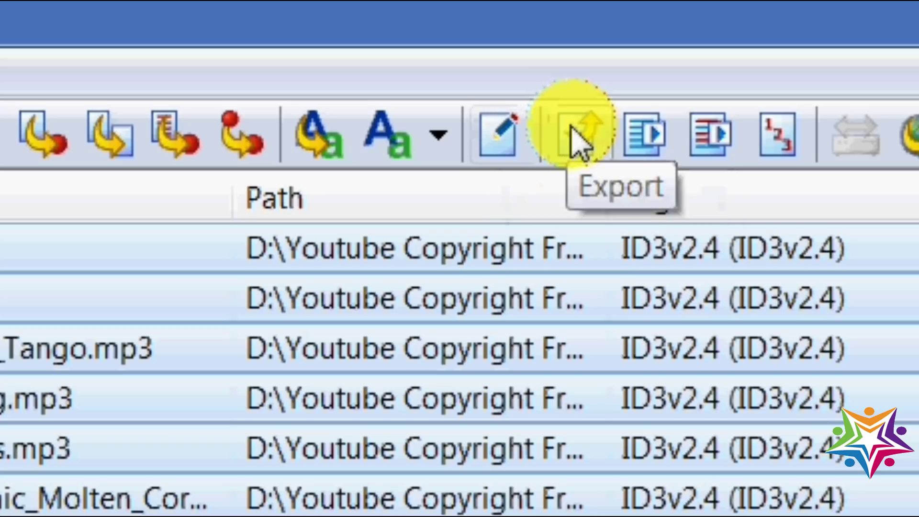
Add the Chrysanthemum image from the Sample Pictures folder as cover art to the tags of all selected files.
left_click(498, 152)
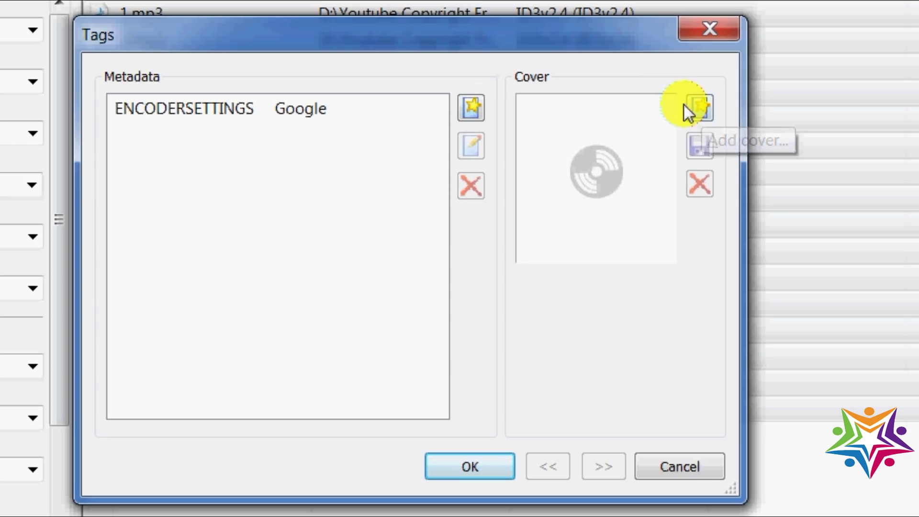
left_click(700, 107)
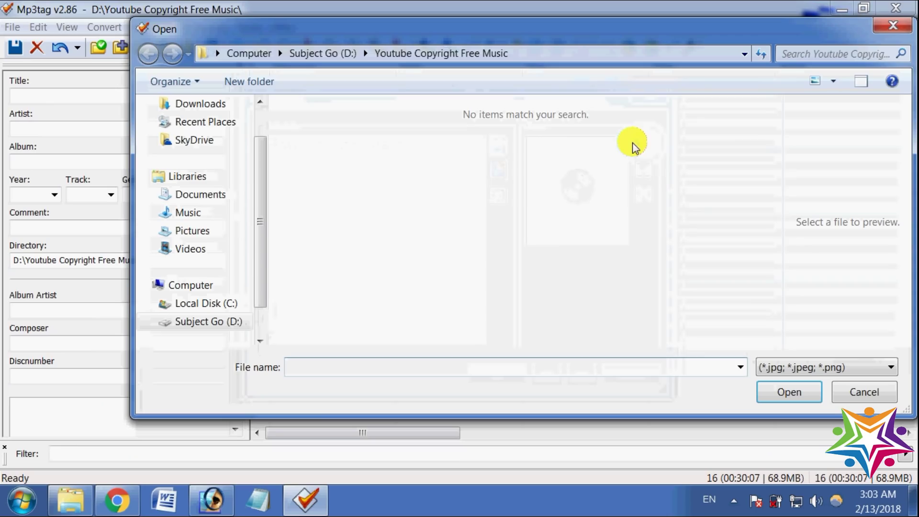
left_click(184, 233)
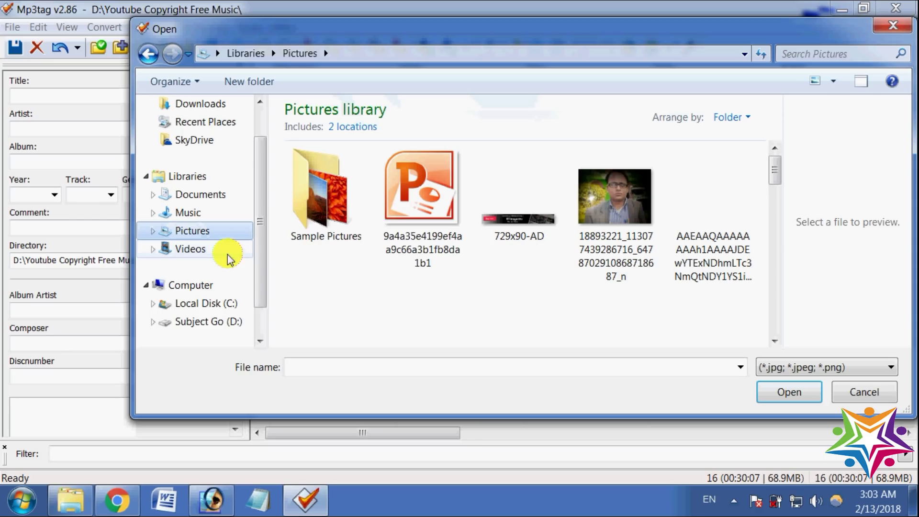
left_click(355, 206)
double_click(353, 203)
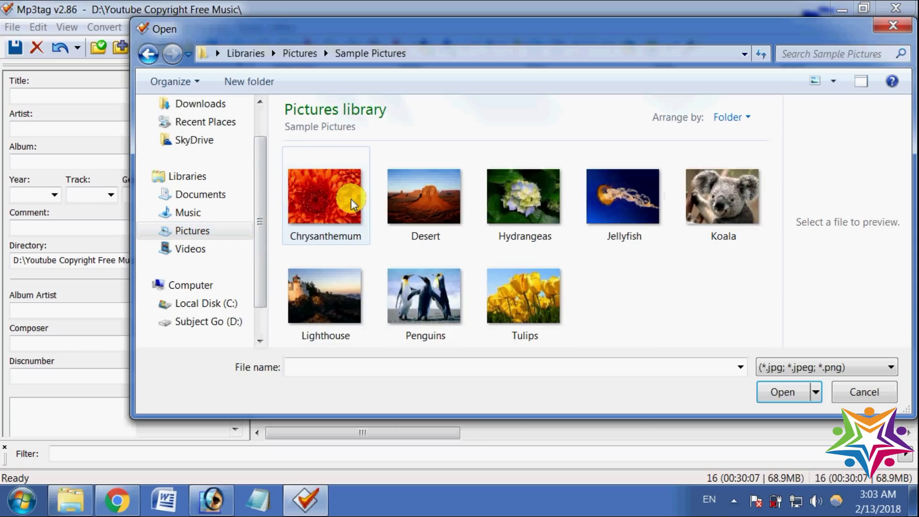
left_click(353, 201)
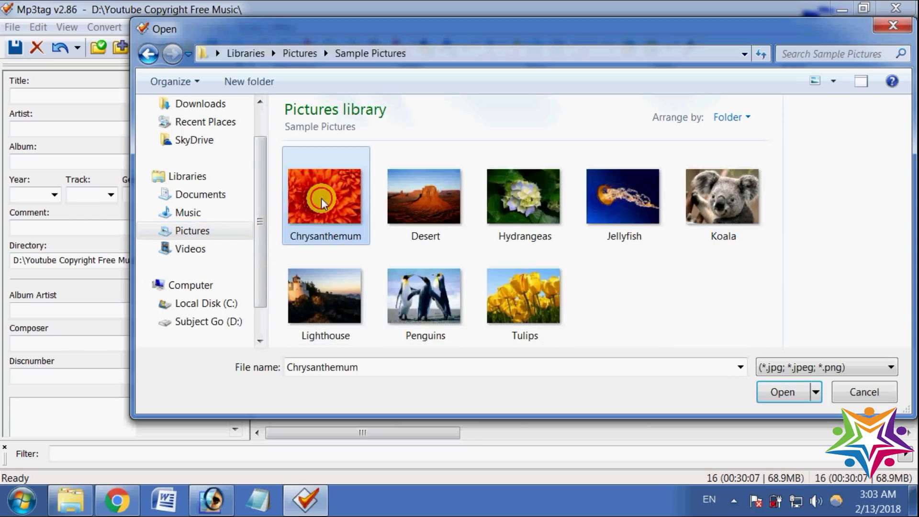
left_click(805, 393)
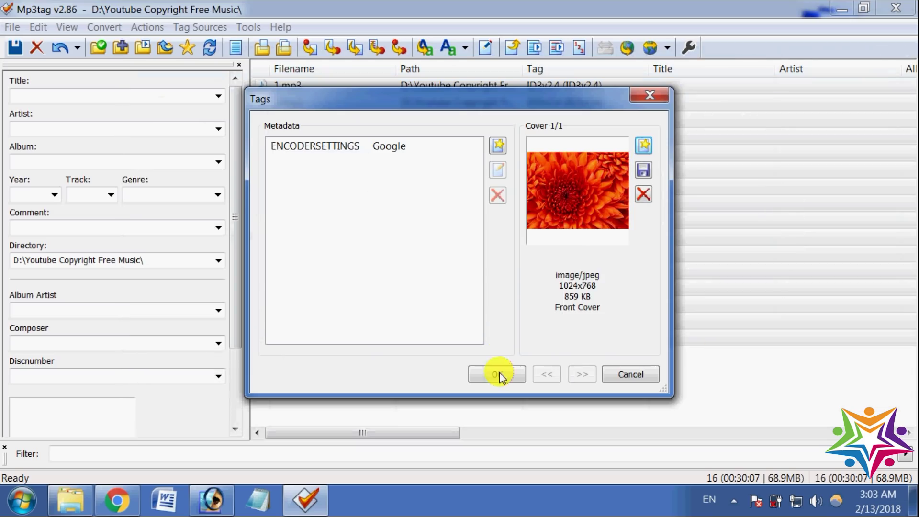
left_click(502, 374)
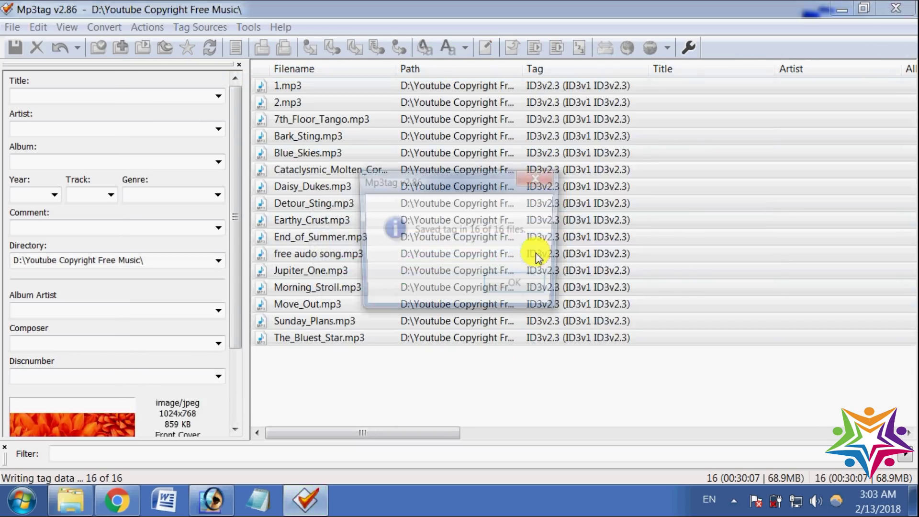
left_click(518, 286)
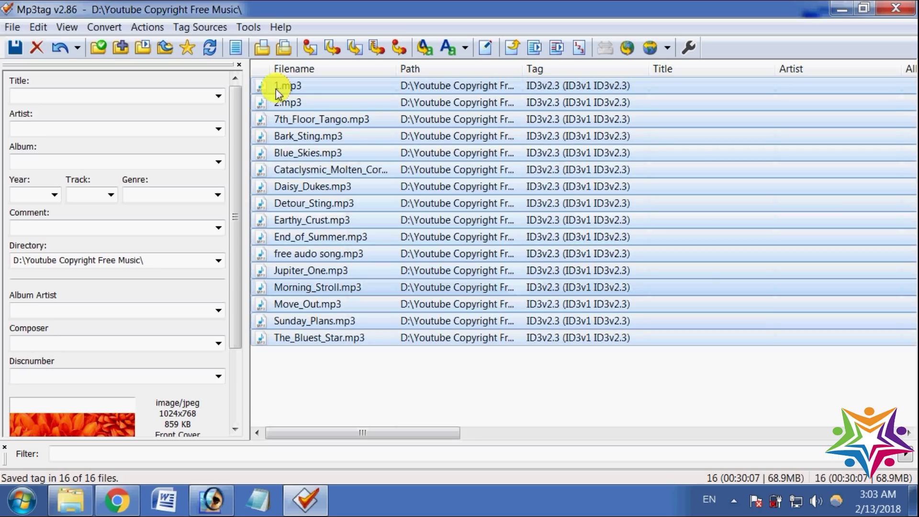
Save the tags of all selected files and close Mp3tag.
scroll(318, 328, "right", 3)
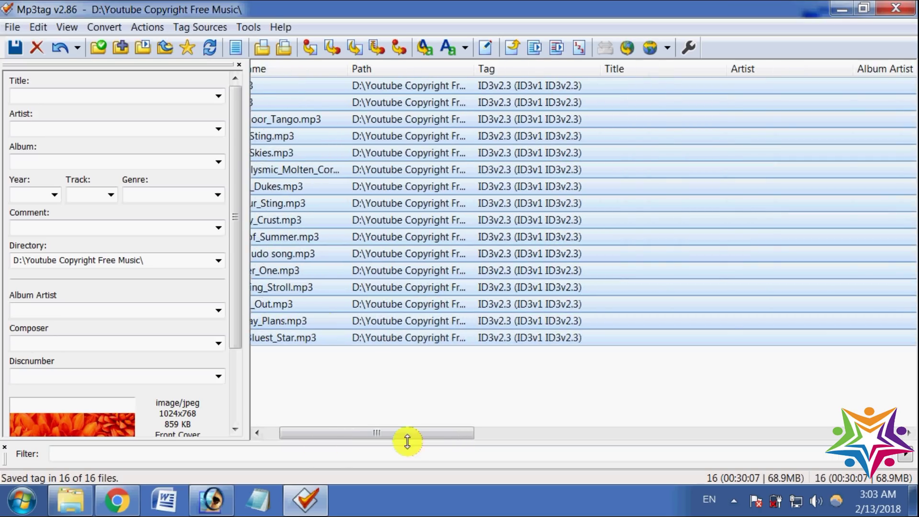
left_click_drag(412, 433, 399, 432)
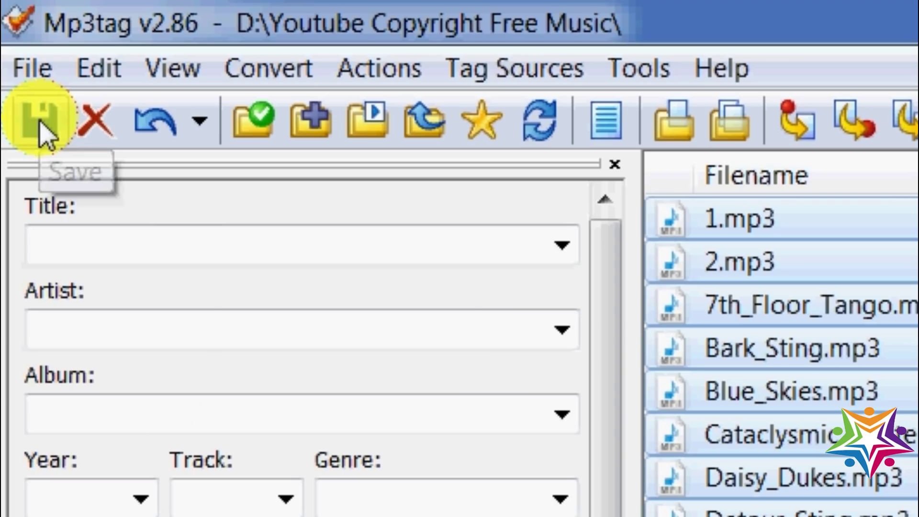
left_click(41, 124)
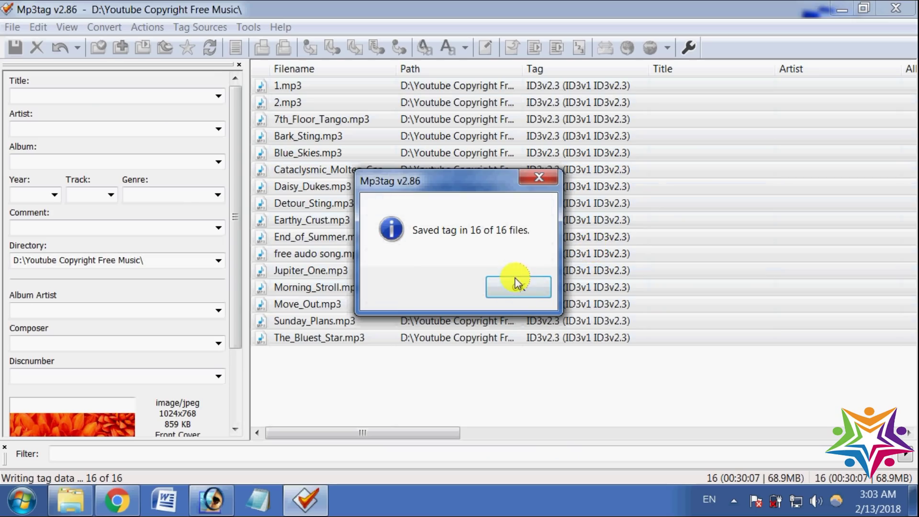
left_click(521, 288)
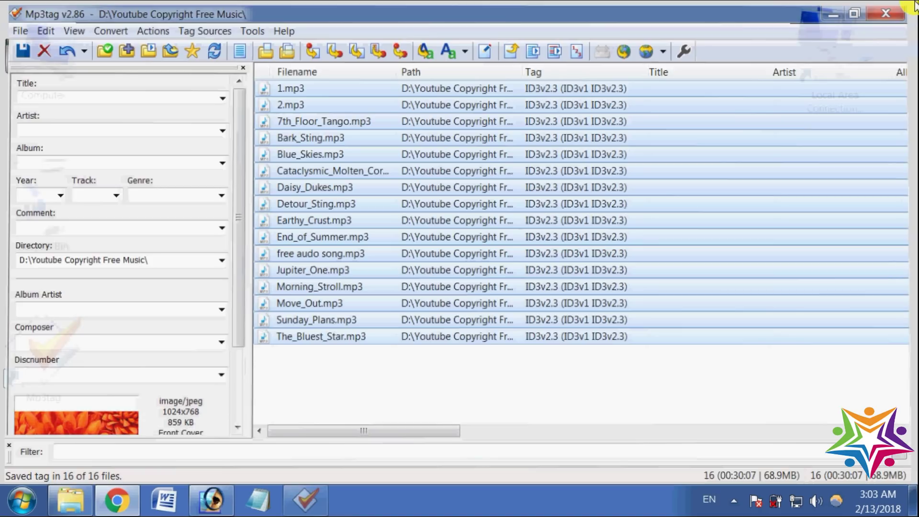
left_click(896, 9)
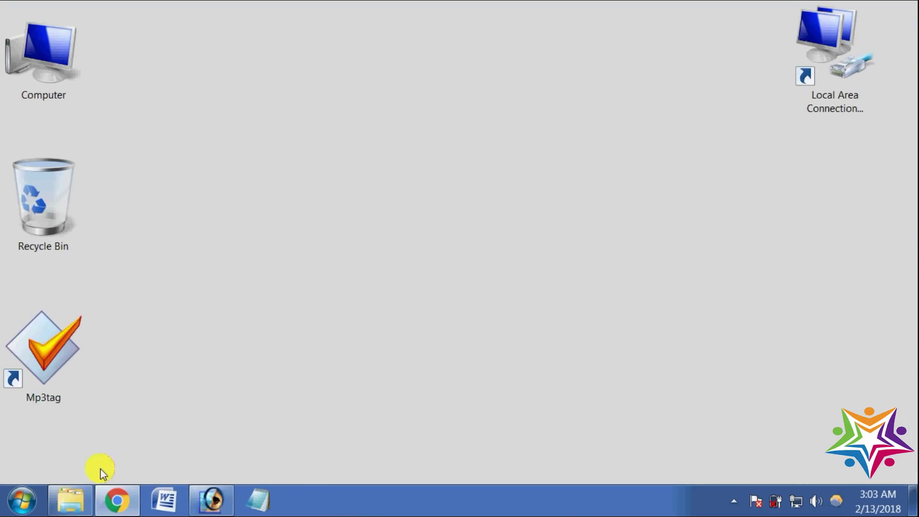
Switch to Windows Explorer and open the Youtube Copyright Free Music folder on drive D: to check the file covers.
left_click(70, 499)
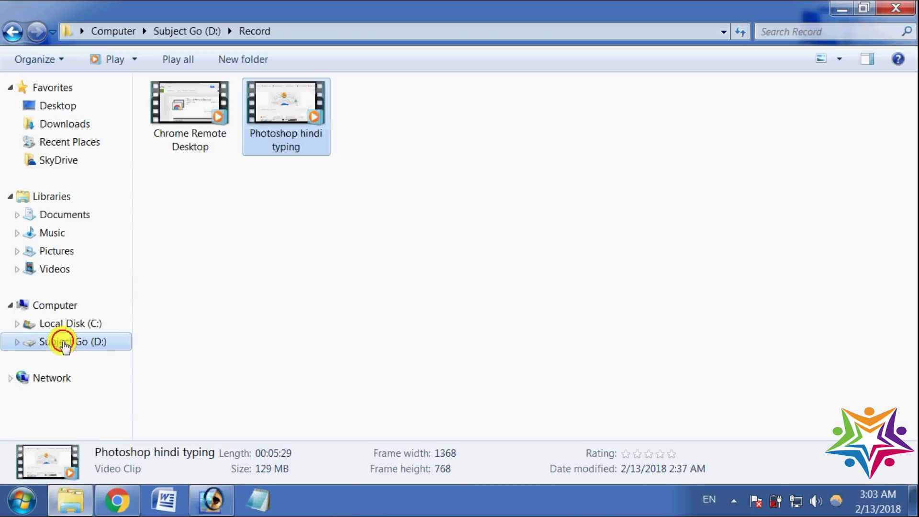
left_click(96, 341)
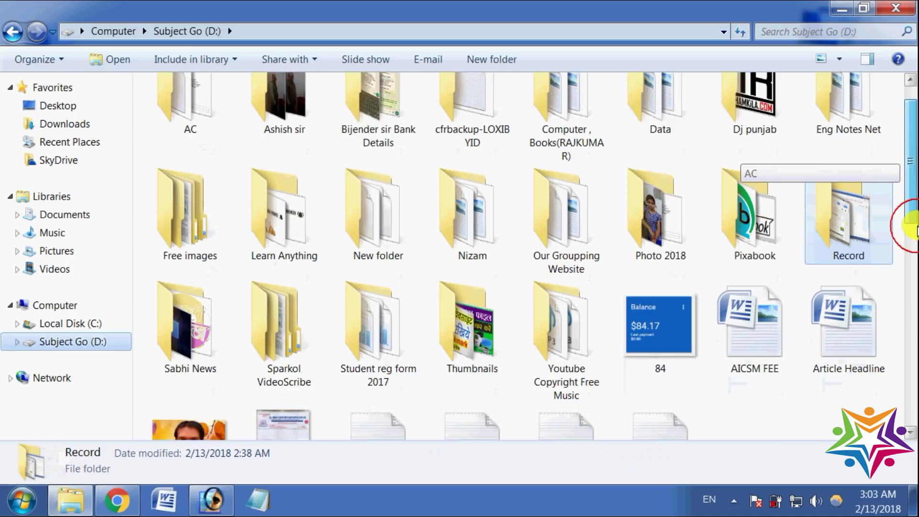
left_click(909, 232)
scroll(912, 232, "up", 2)
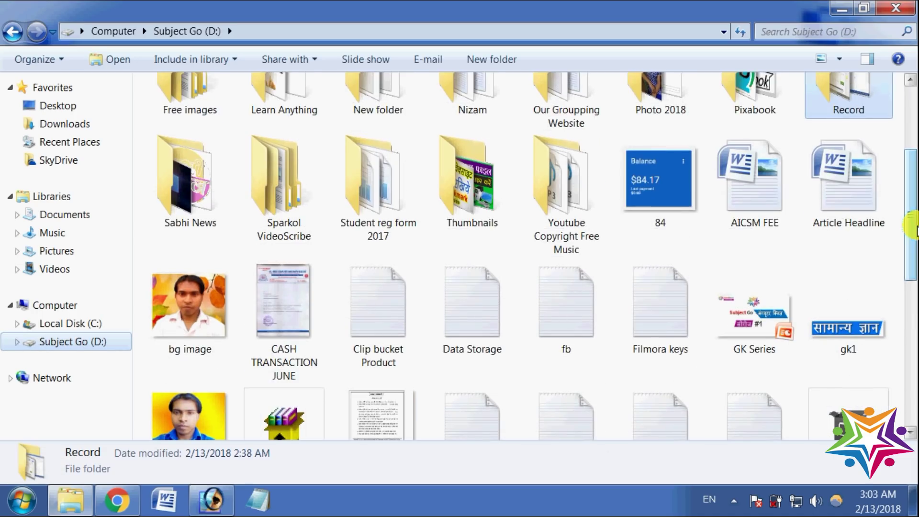
left_click(585, 199)
double_click(585, 198)
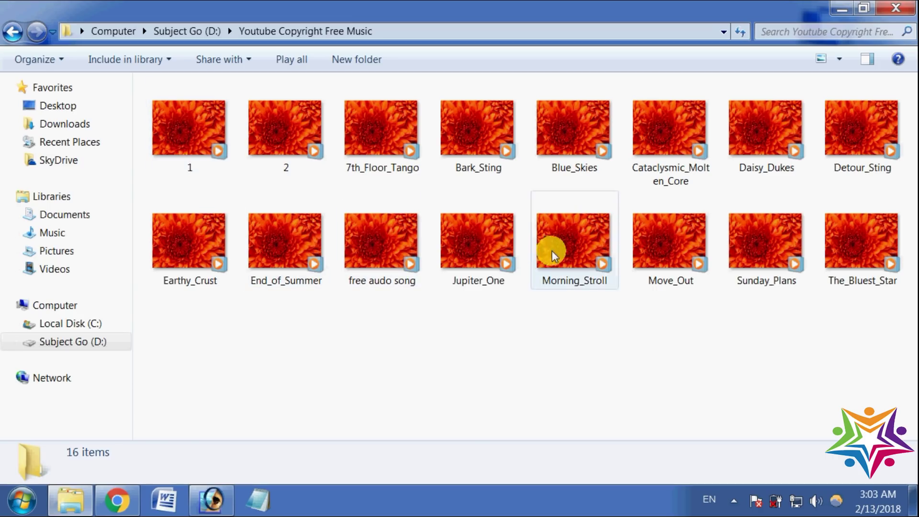
Play Jupiter_One at a slightly lower volume to check its cover art, and move the player window over the folder.
left_click(501, 245)
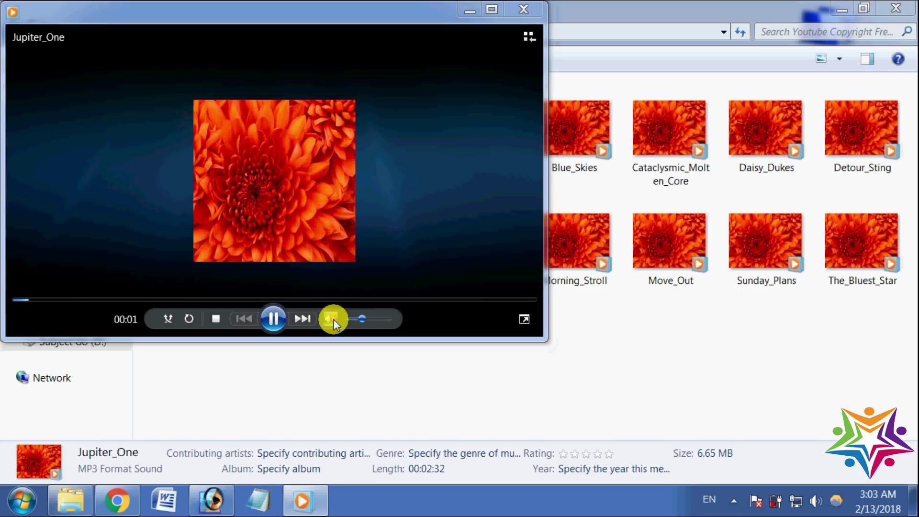
left_click(355, 318)
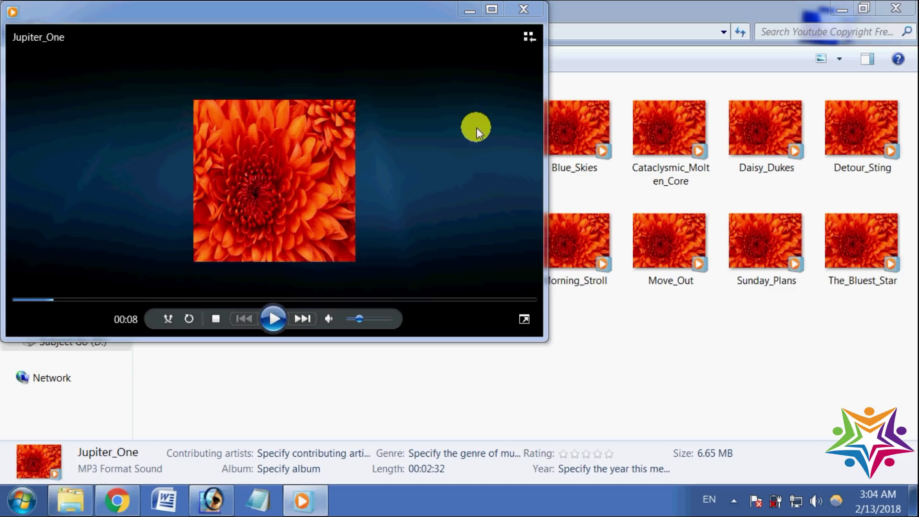
left_click_drag(307, 7, 443, 72)
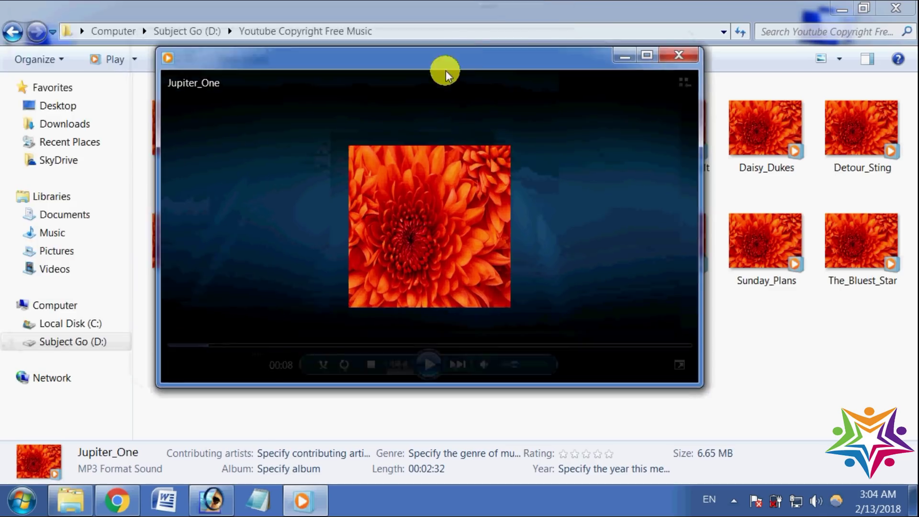